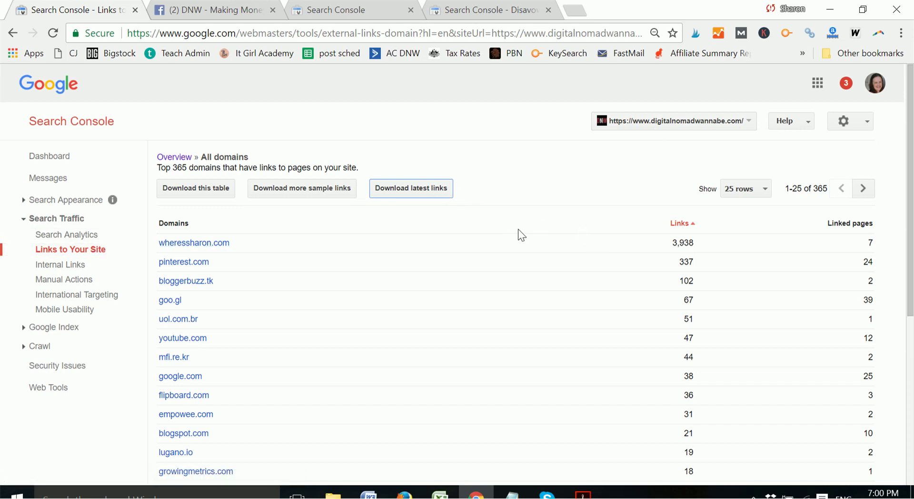
Bring the dnw disavow workbook forward and select the first linking URL in A2
left_click(440, 494)
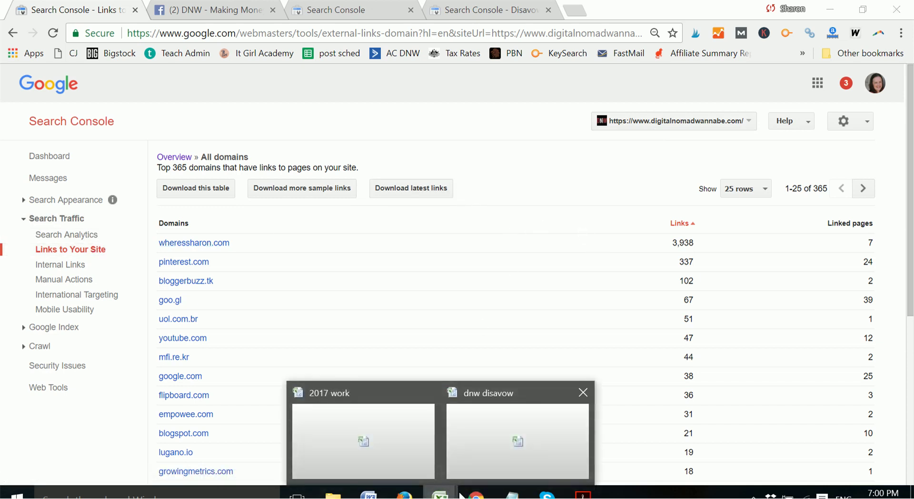
left_click(517, 440)
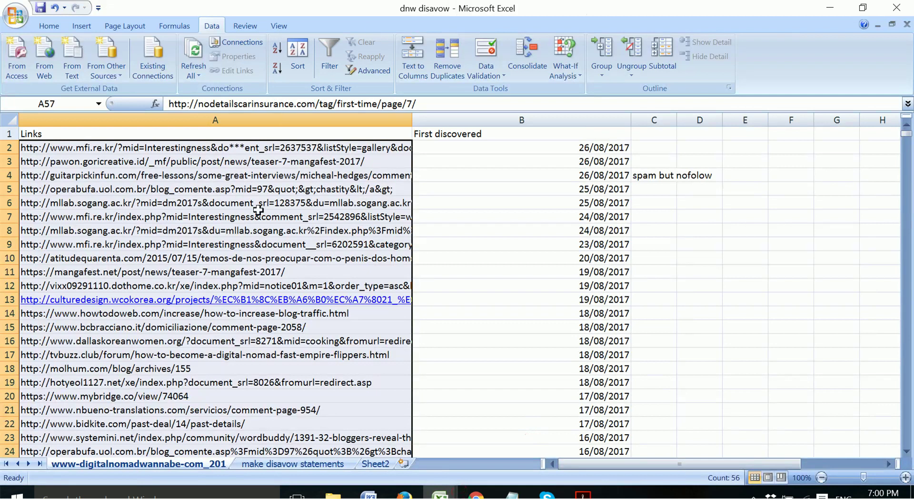
left_click(217, 148)
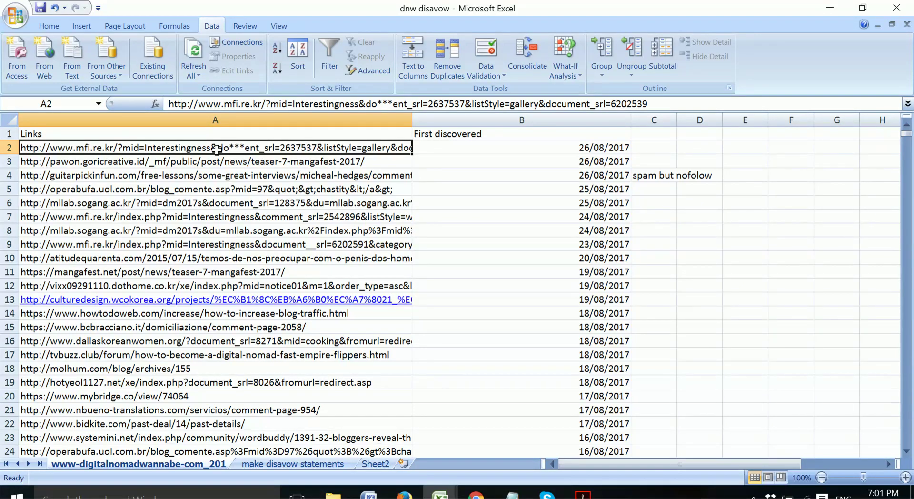
left_click_drag(550, 151, 566, 178)
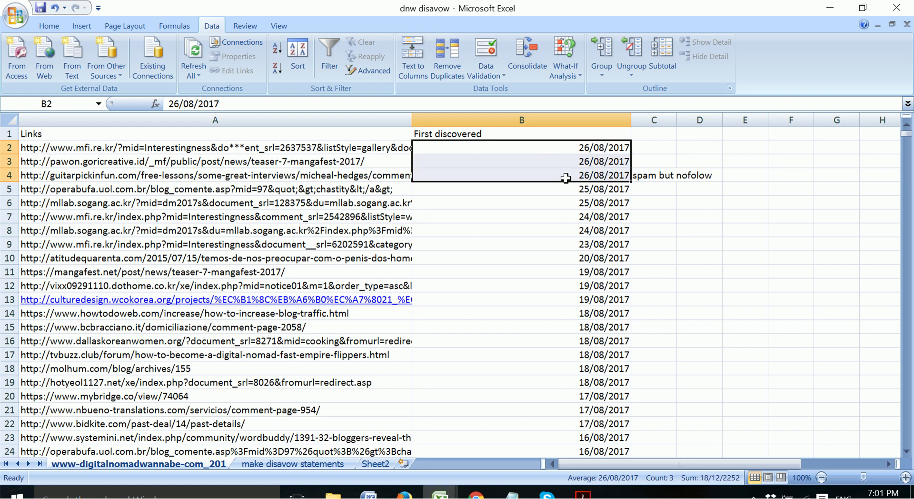
left_click(585, 190)
key("shift+Down")
key("shift+Down")
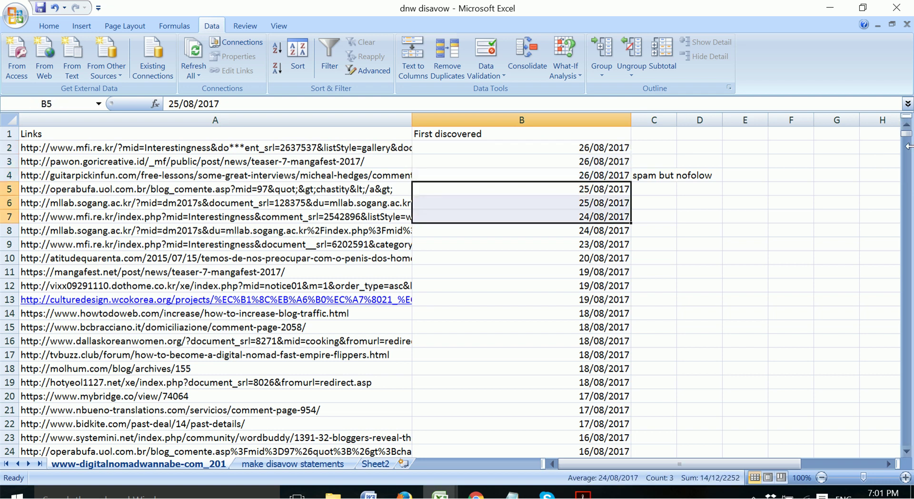
left_click_drag(907, 134, 909, 207)
left_click(339, 276)
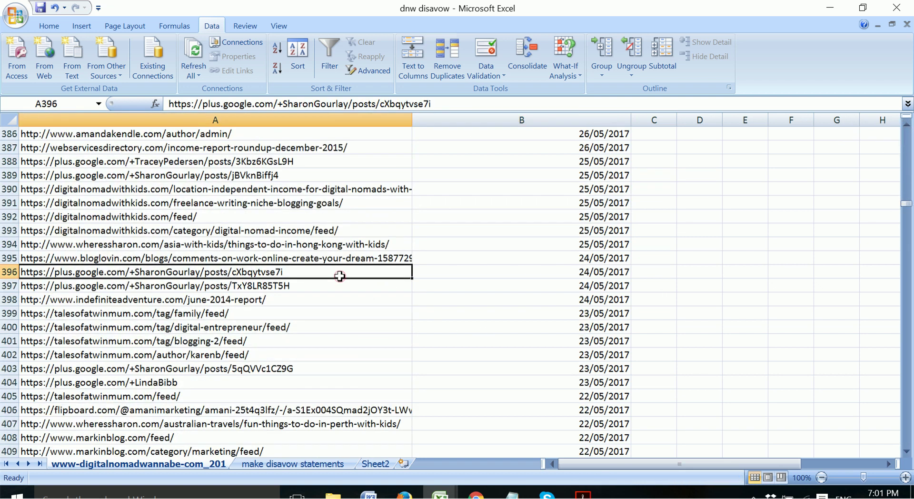
key("Up")
key("Up")
key("Up")
key("Up")
key("Down")
key("Down")
key("Down")
key("Down")
key("Down")
key("Down")
key("Down")
key("Down")
key("Down")
key("Down")
key("Down")
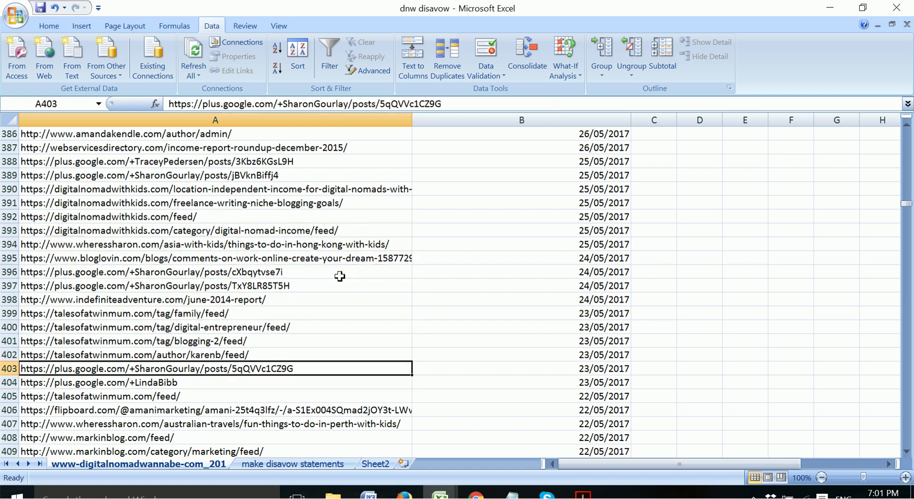
key("Up")
key("Up")
key("Up")
key("Up")
key("Up")
key("Up")
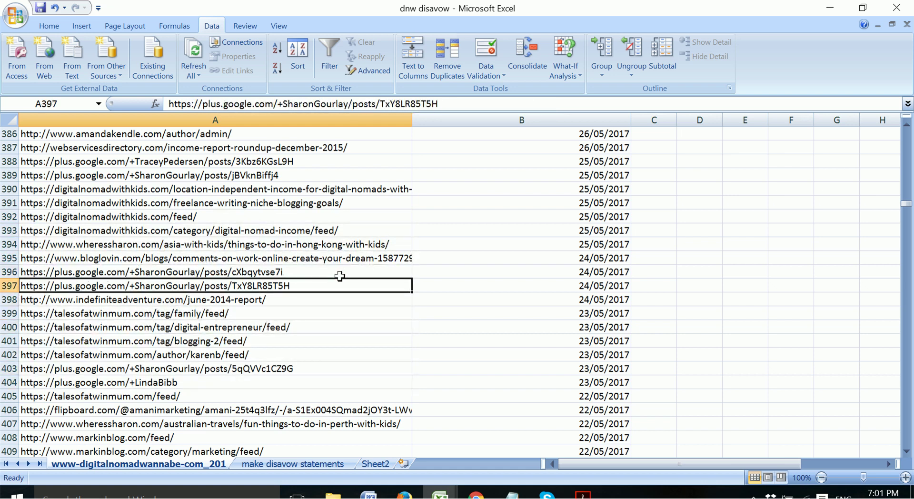
key("Up")
key("Up")
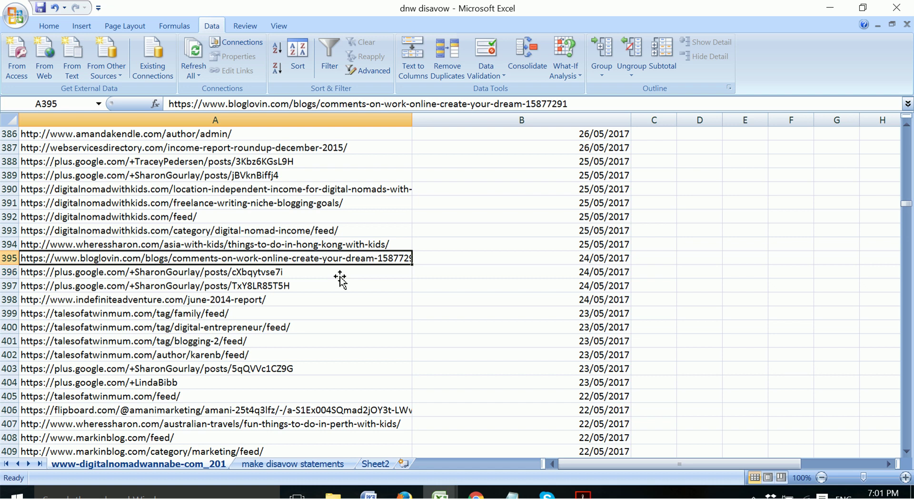
key("Up")
key("Up")
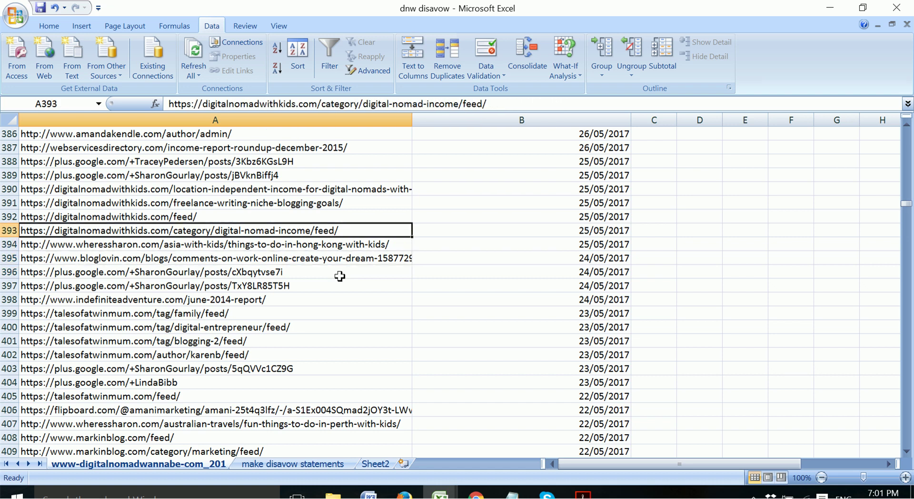
key("Up")
key("Up")
key("Up")
key("Up")
key("Up")
key("Up")
key("Up")
key("Up")
key("Up")
key("Down")
key("Down")
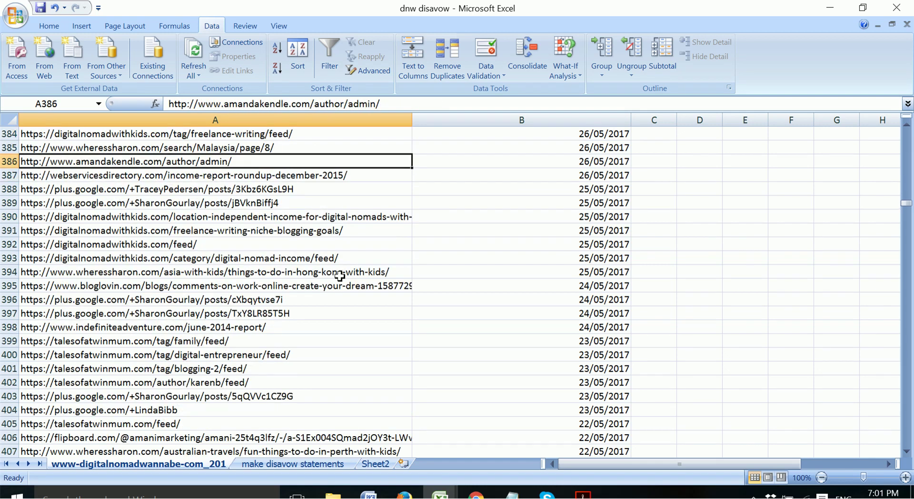
key("Up")
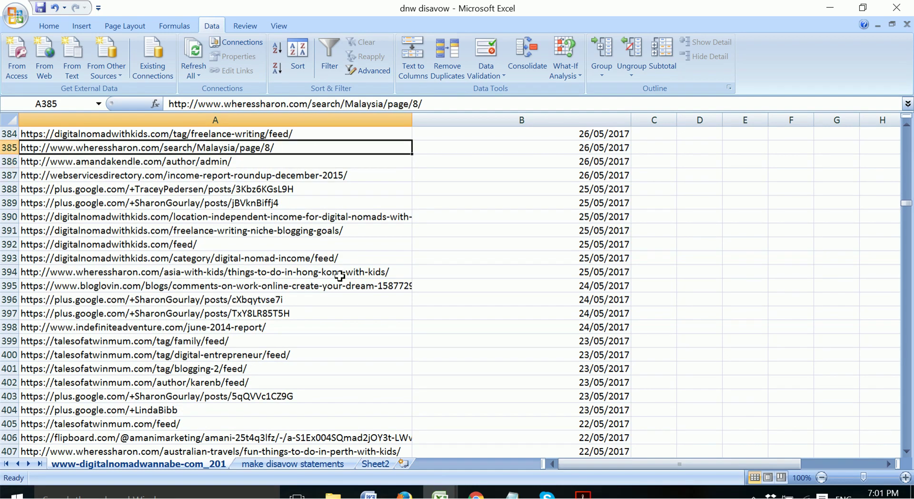
key("Up")
key("Up")
key("Up")
key("Up")
key("Up")
key("Up")
key("Up")
key("Up")
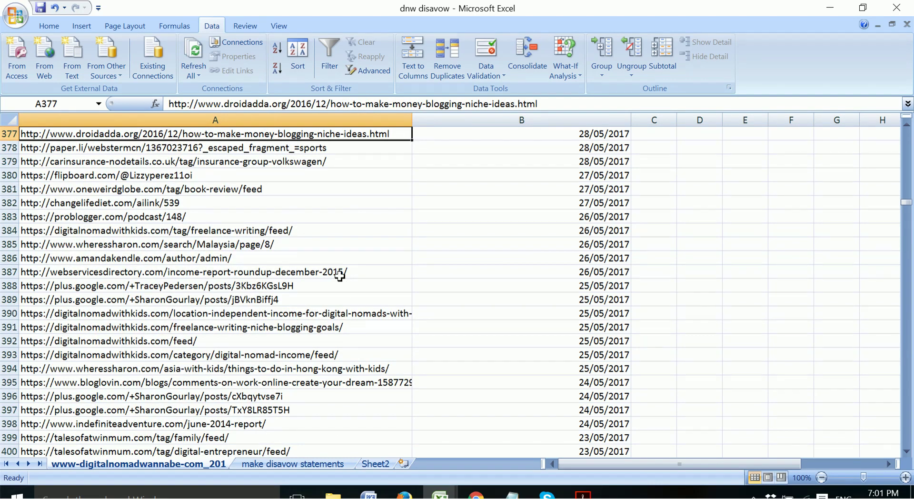
key("Down")
key("Down")
key("Down")
key("Down")
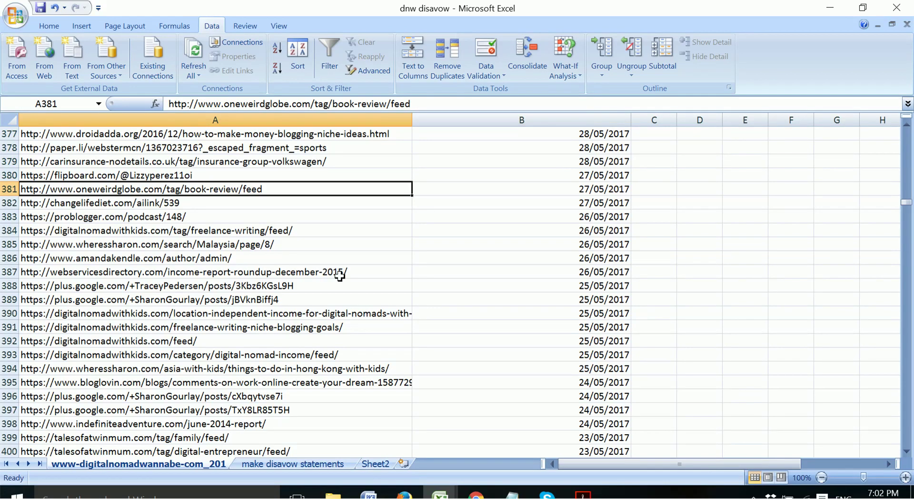
key("Up")
key("Up")
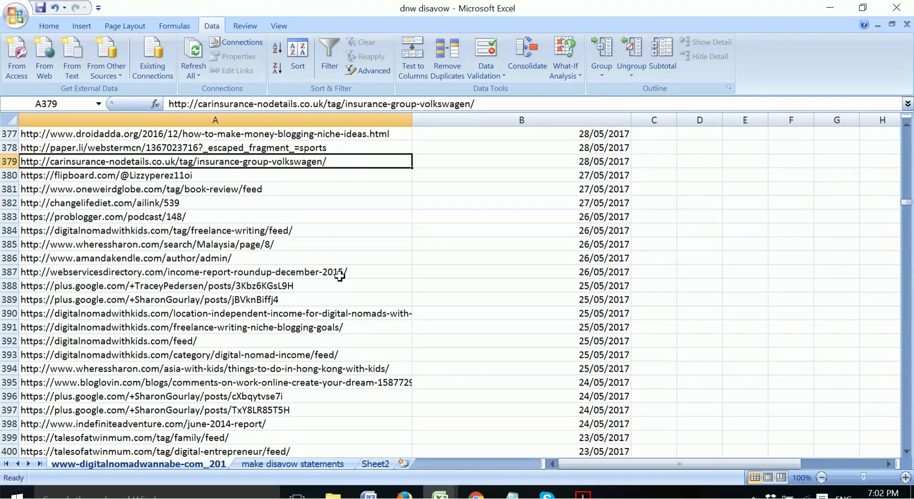
key("Up")
key("Up")
key("Up")
key("Up")
key("Up")
key("Up")
key("Up")
key("Up")
key("Up")
key("Up")
key("Up")
key("Up")
key("Up")
key("Up")
key("Up")
key("Up")
key("Up")
key("Up")
key("Up")
key("Up")
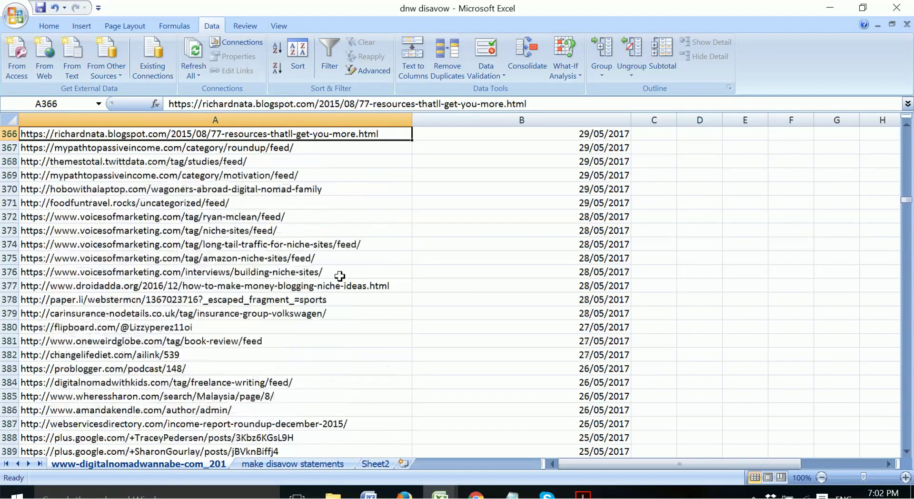
key("Up")
key("Up")
key("Up")
key("Up")
key("Up")
key("Up")
key("Up")
key("Up")
key("Up")
key("Up")
key("Up")
key("Up")
key("Up")
key("Up")
key("Up")
key("Up")
key("Up")
key("Up")
key("Up")
key("Up")
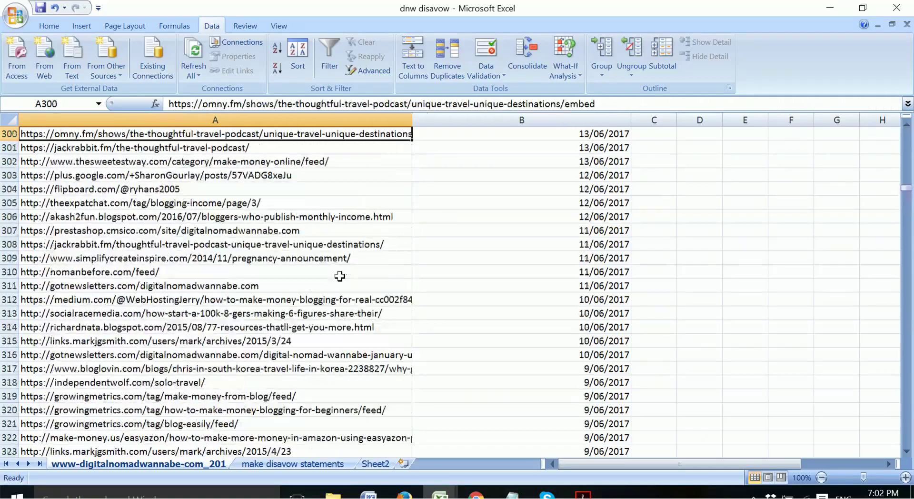
key("Up")
key("Up")
key("Up")
key("Up")
key("Up")
key("Up")
key("Up")
key("Up")
key("Up")
key("Up")
key("Up")
key("Up")
key("Up")
key("Up")
key("Up")
key("Up")
key("Up")
key("Up")
key("Up")
key("Up")
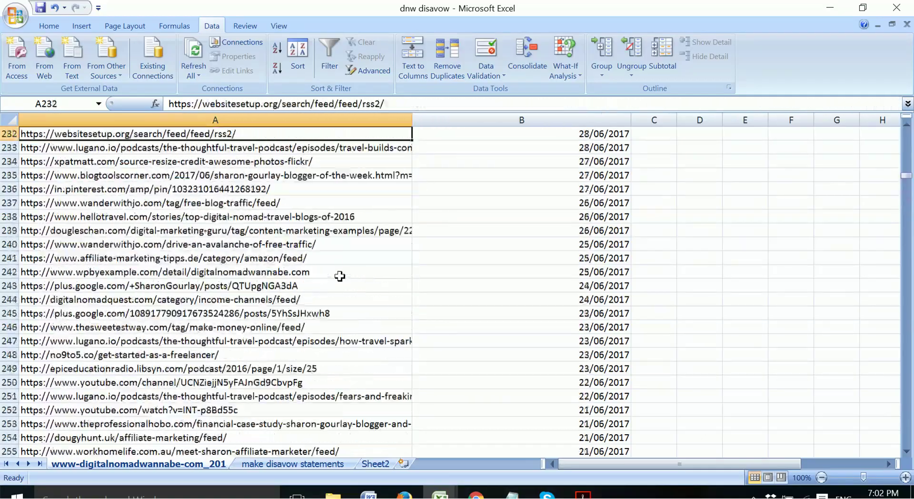
key("Up")
key("Up")
key("Up")
key("Up")
key("Up")
key("Up")
key("Up")
key("Up")
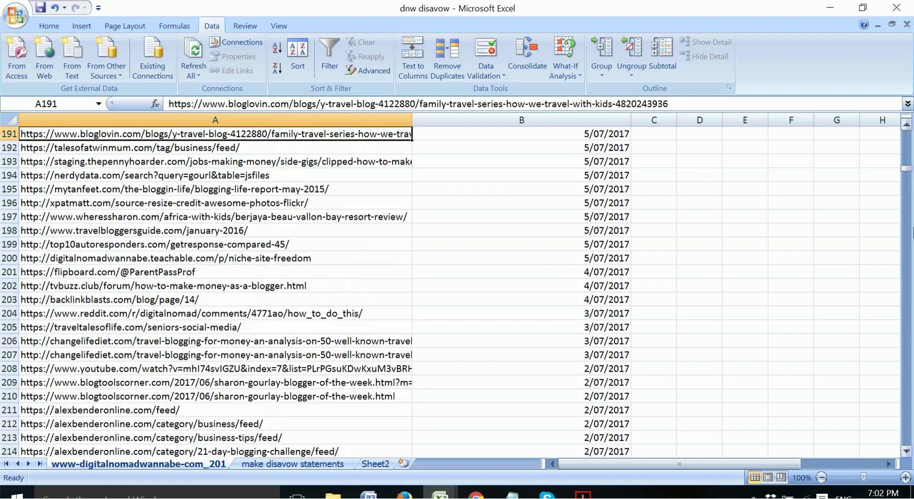
left_click_drag(905, 168, 905, 129)
left_click(252, 148)
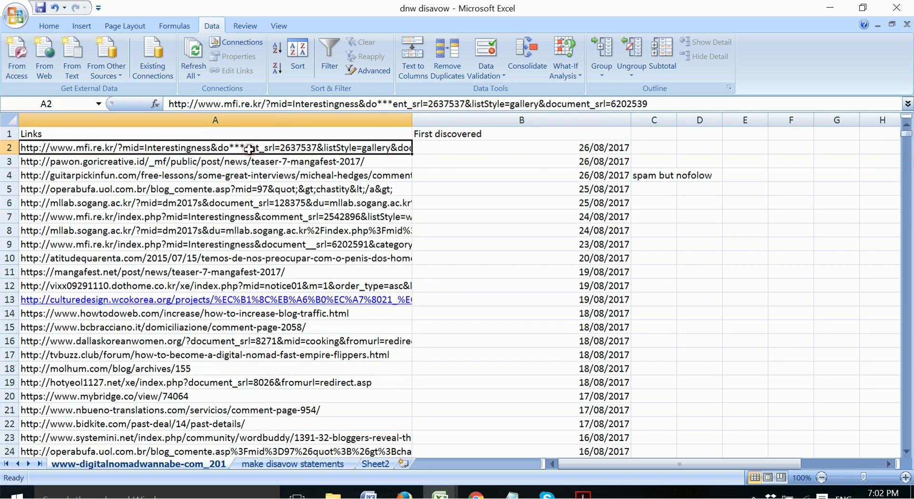
left_click_drag(262, 102, 198, 103)
Copy the guitarpickinfun.com link in A4 for checking in the browser
left_click(108, 163)
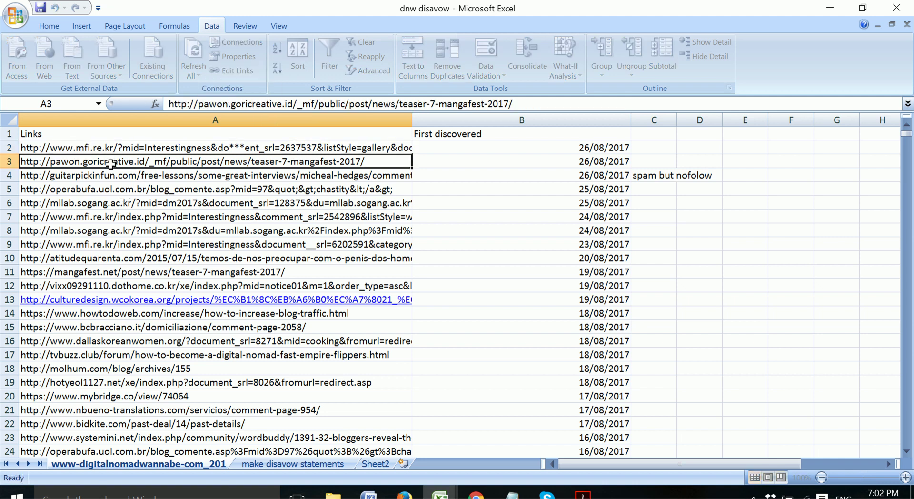
key("Down")
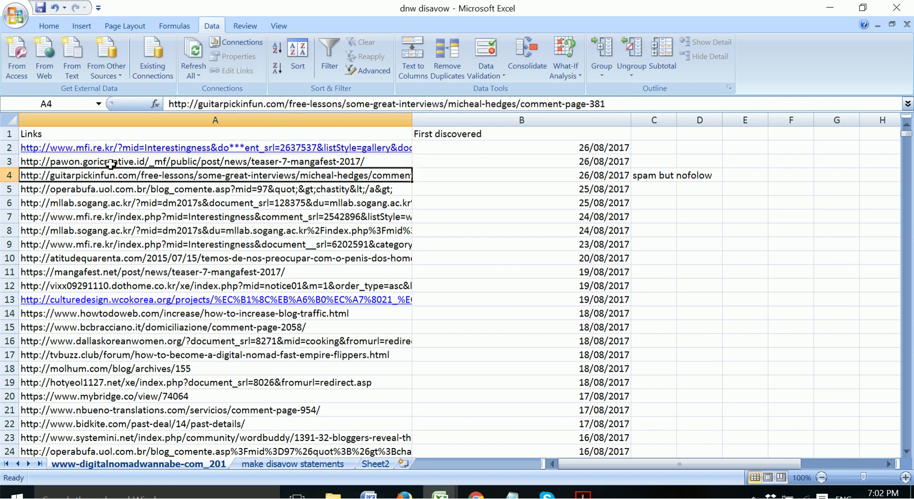
key("ctrl+c")
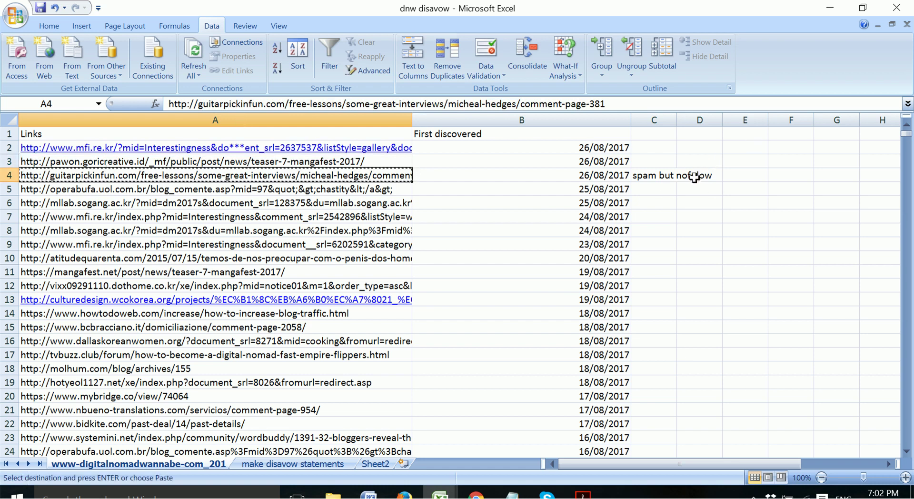
left_click(476, 494)
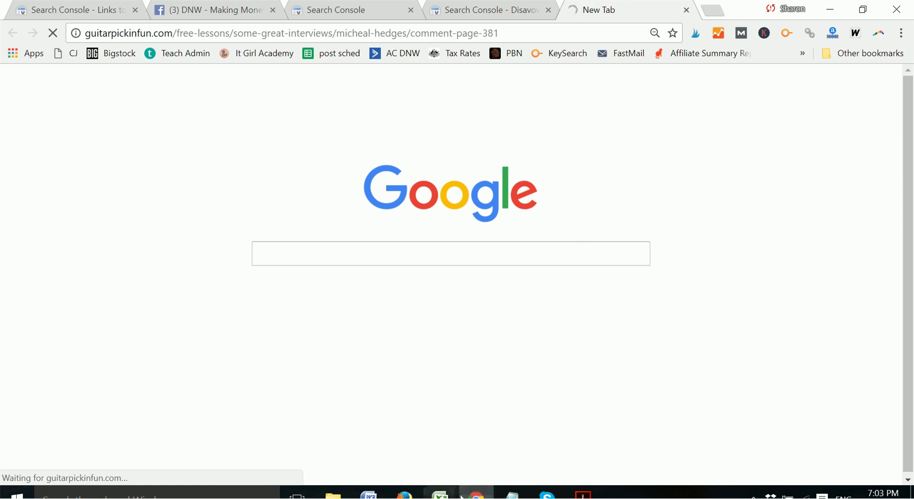
Switch back to the dnw disavow workbook in Excel
mouse_move(454, 495)
left_click(504, 435)
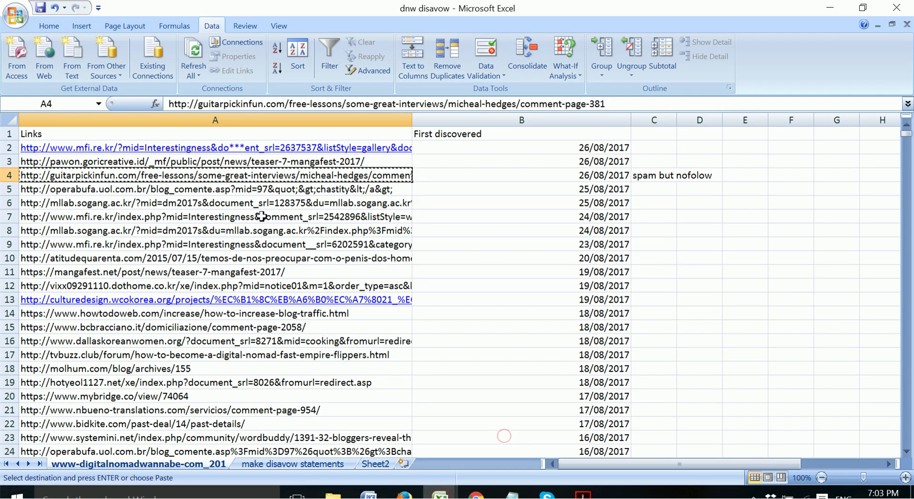
key("Down")
key("Down")
key("Down")
key("Down")
key("Down")
key("Down")
key("Down")
key("Down")
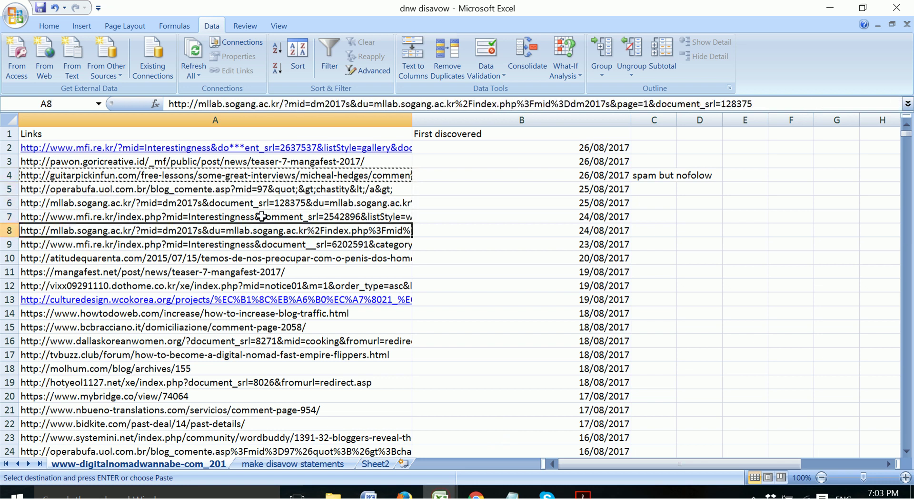
key("Down")
key("Down")
key("Down")
key("Down")
key("Down")
key("Down")
key("Down")
key("Down")
key("Down")
key("Down")
key("Down")
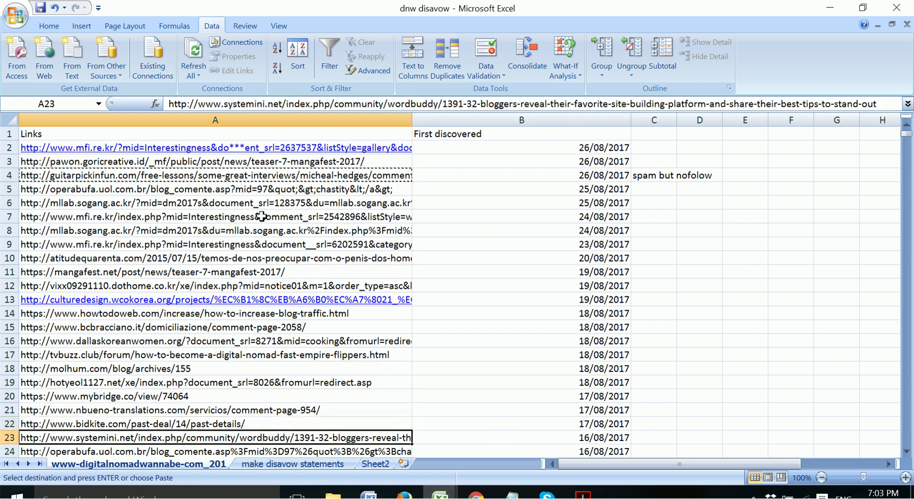
key("Up")
key("Up")
key("Up")
key("Up")
key("Up")
key("Up")
key("Up")
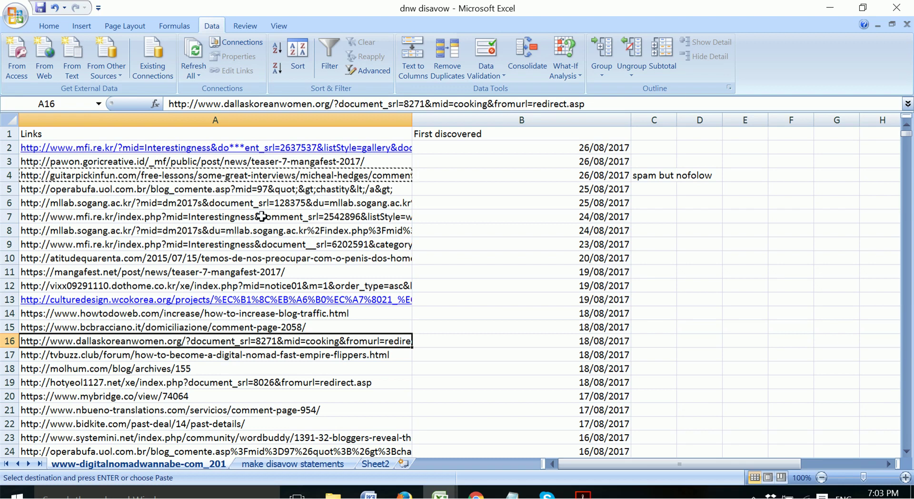
key("Up")
key("Up")
key("Up")
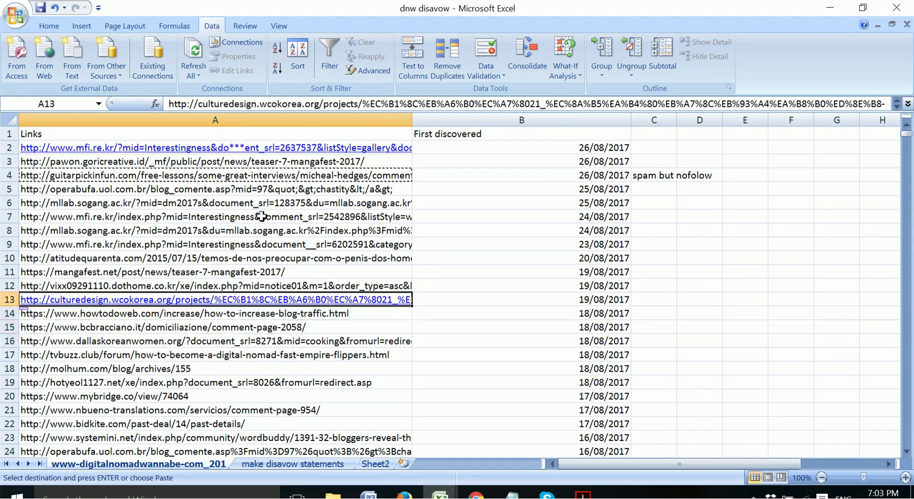
key("Up")
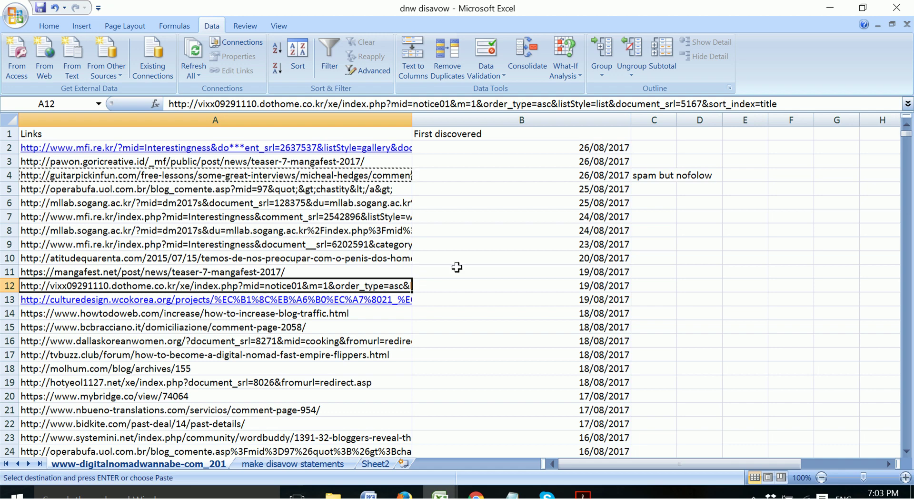
Load the copied guitarpickinfun.com comment page in Chrome and retry it, getting a 500 Internal Error
left_click(476, 494)
key("ctrl+v")
key("Return")
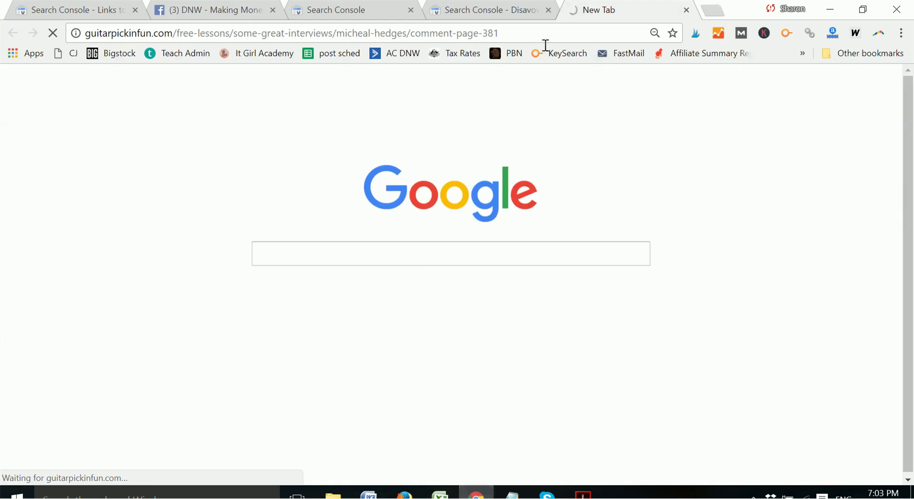
left_click(527, 33)
key("Return")
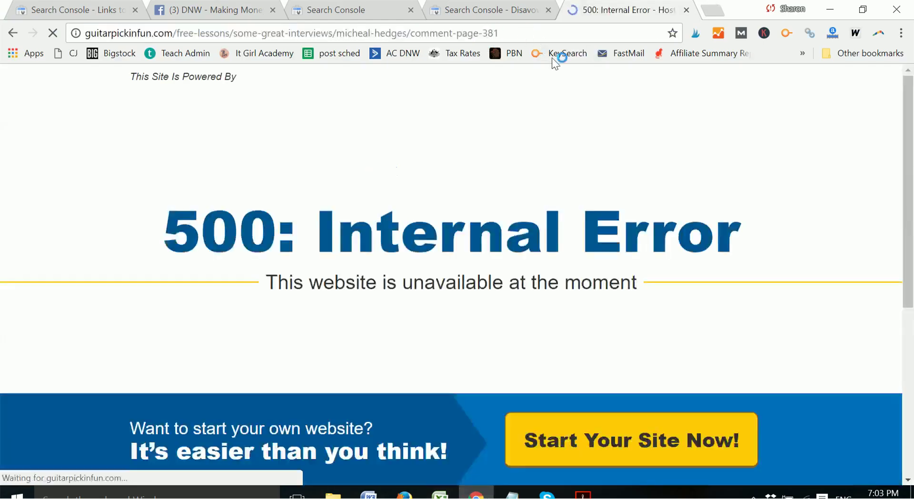
left_click(489, 29)
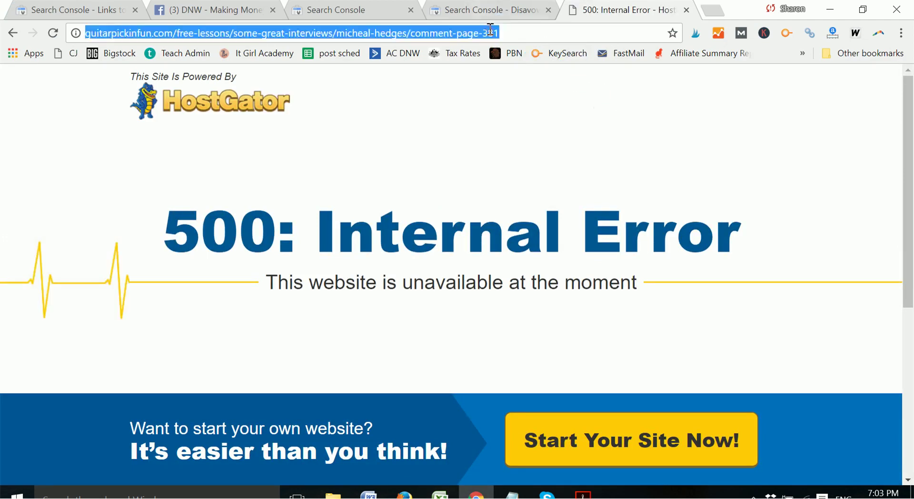
key("Return")
Return to the dnw disavow workbook and select the mfi.re.kr comment link in row 7
mouse_move(467, 479)
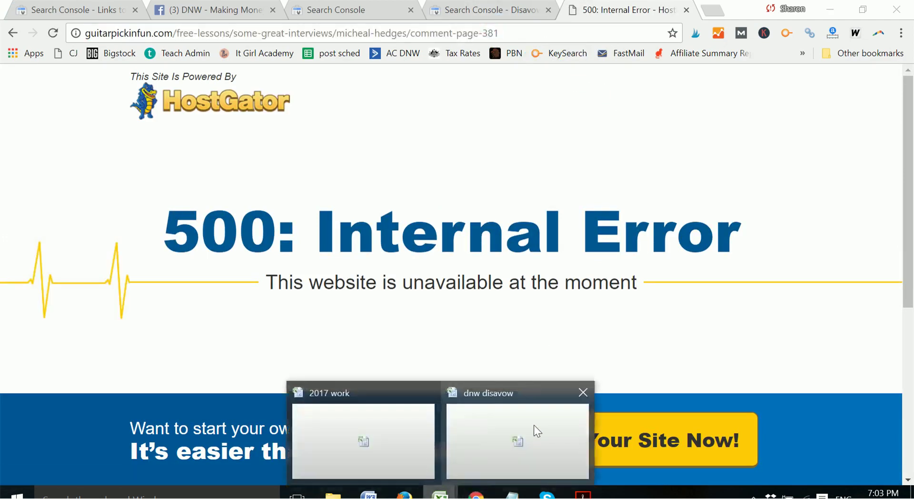
left_click(532, 425)
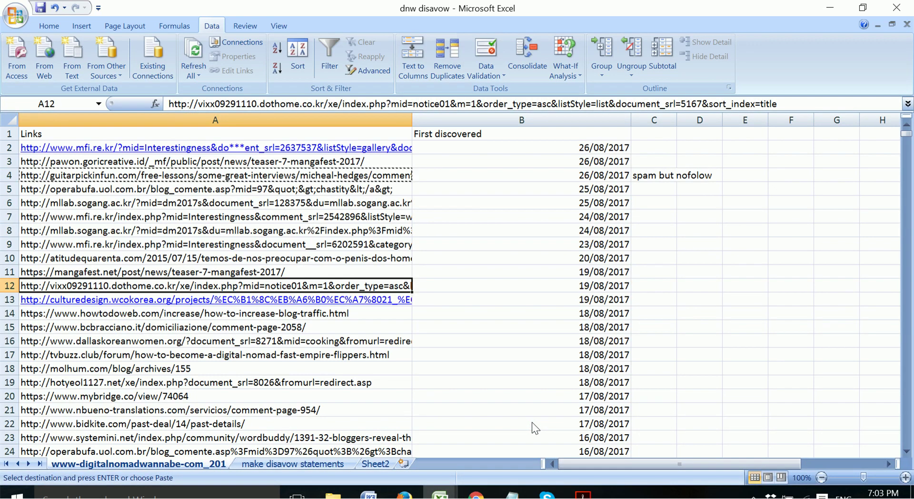
key("Down")
key("Down")
key("Down")
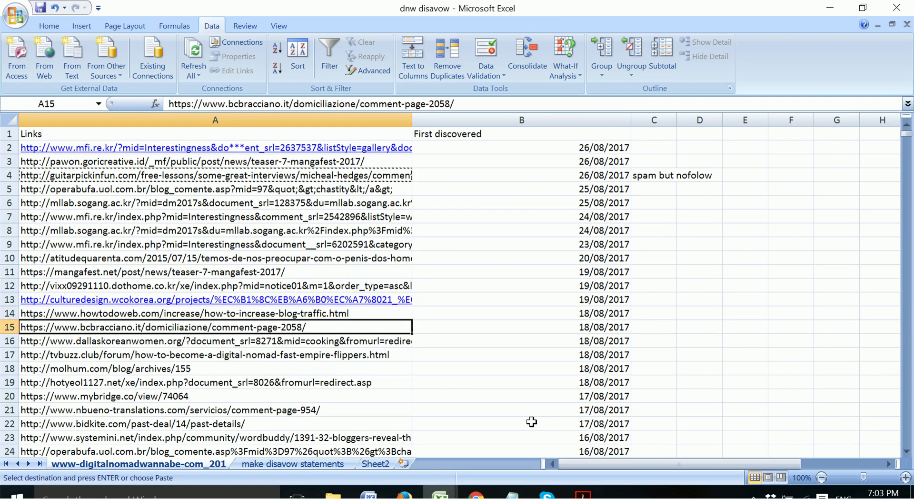
left_click(306, 217)
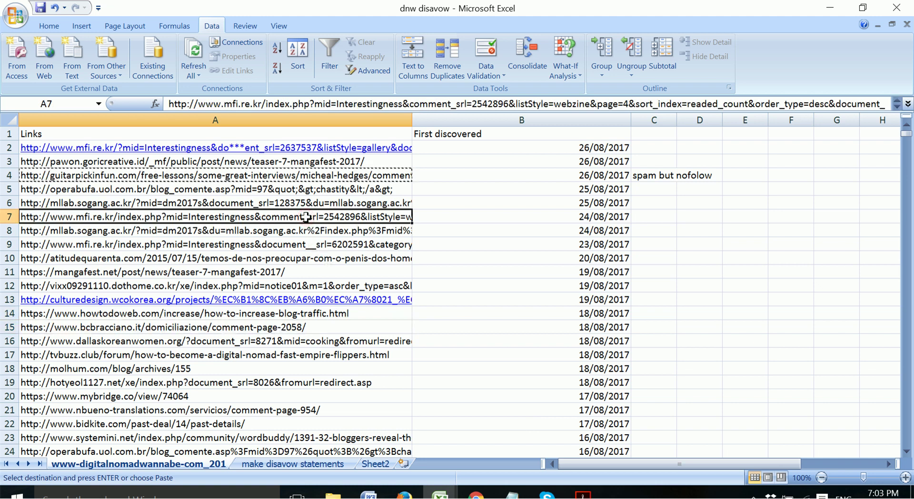
Search the mfi.re.kr page for 'awebe' to find the spam comment, then return to the workbook
left_click(483, 495)
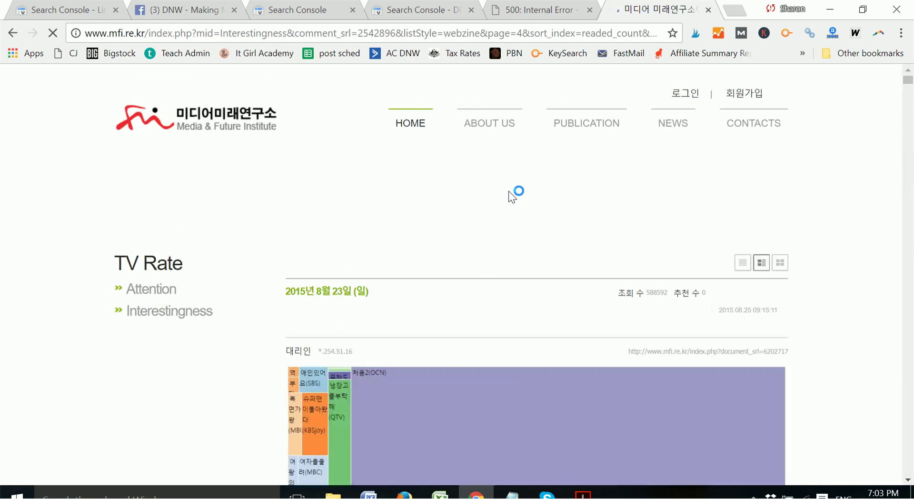
key("ctrl+f")
type("awe")
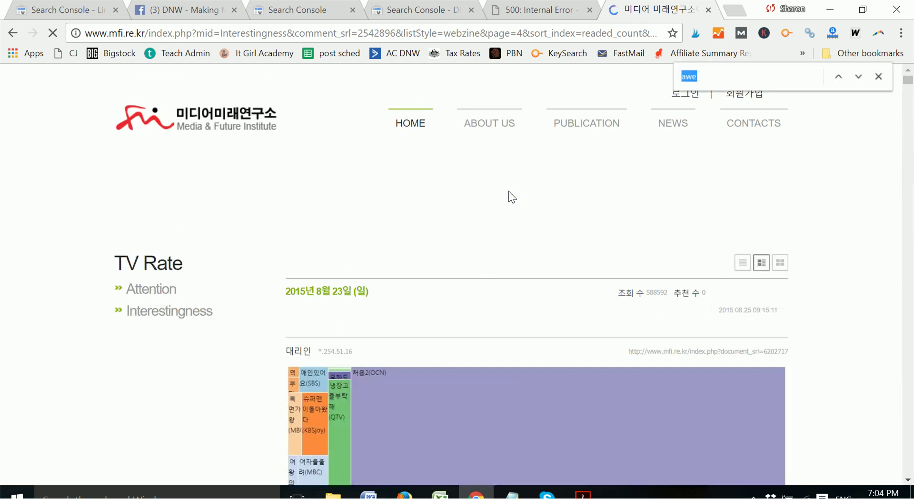
type("be")
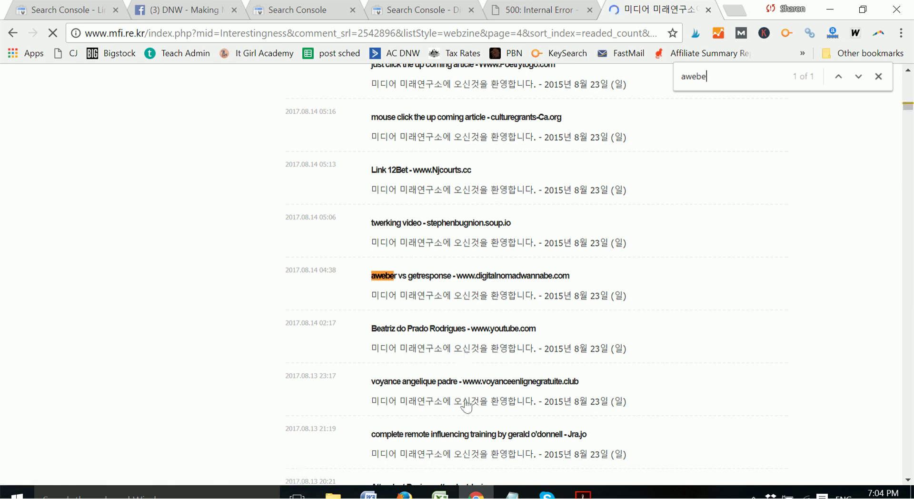
left_click(460, 495)
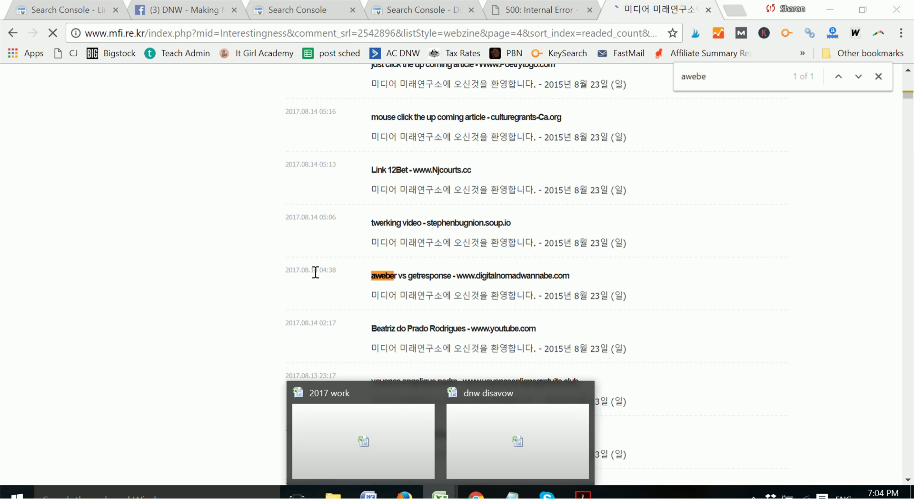
left_click(492, 425)
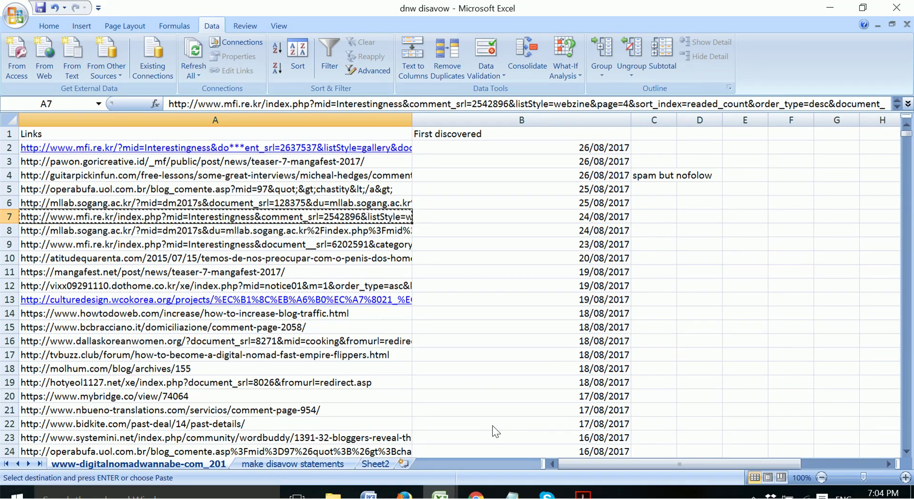
key("Down")
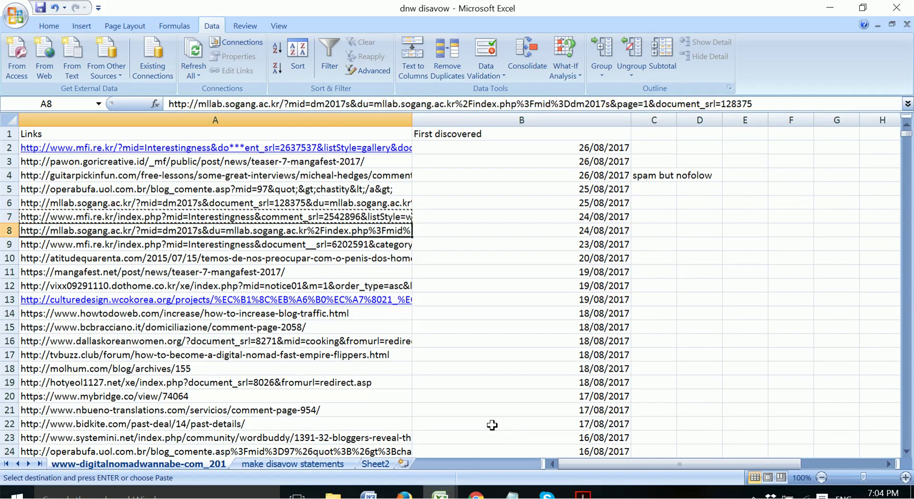
key("Up")
key("Up")
key("Up")
key("Up")
key("Up")
key("Up")
key("Up")
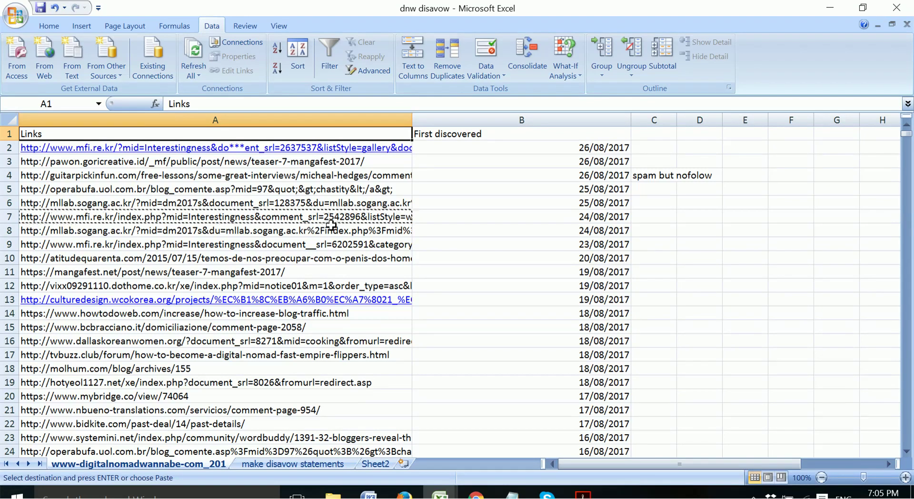
left_click(369, 259)
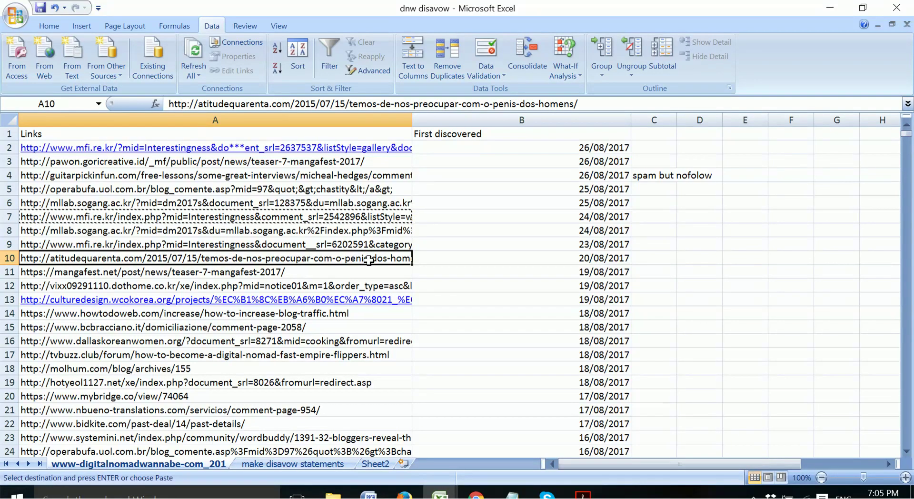
On the make disavow statements sheet, check the domain: formulas in column E from E2 to E6
left_click(311, 464)
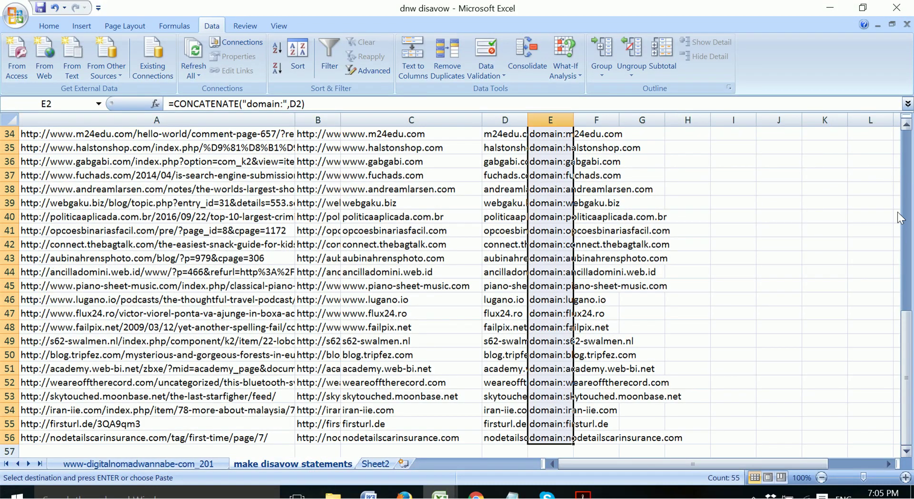
left_click_drag(902, 317, 906, 87)
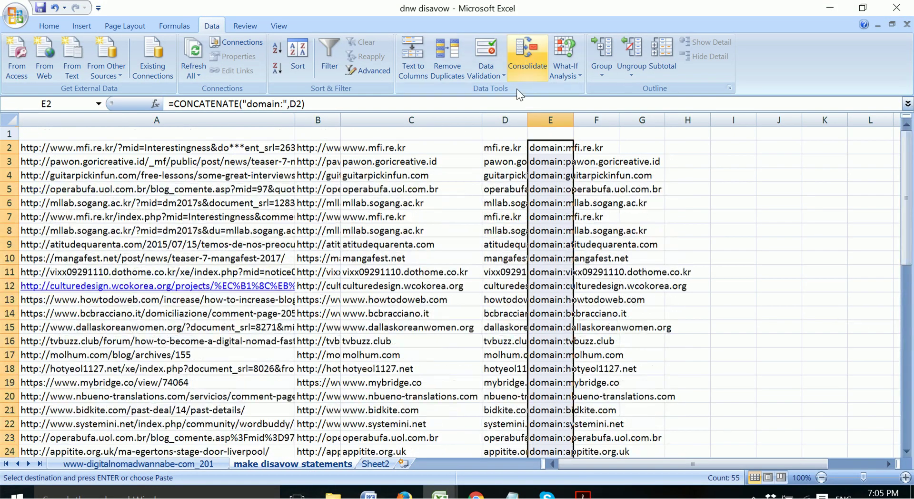
left_click(540, 147)
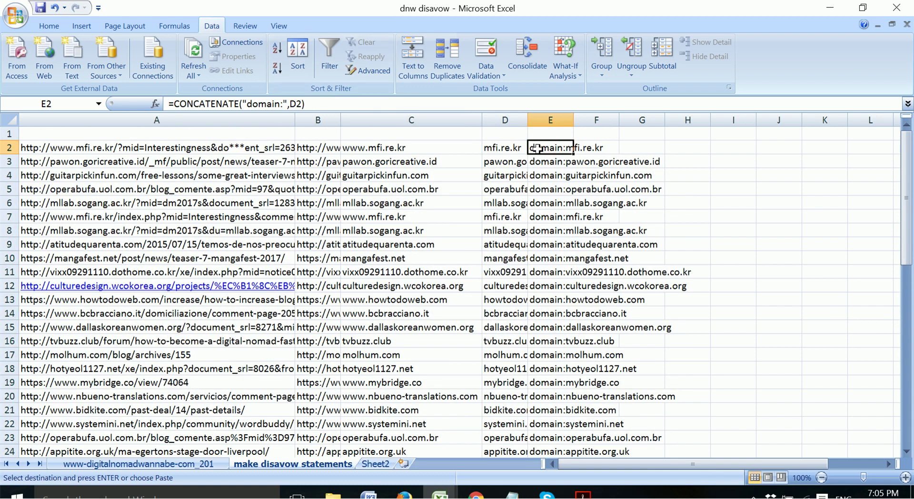
left_click(551, 204)
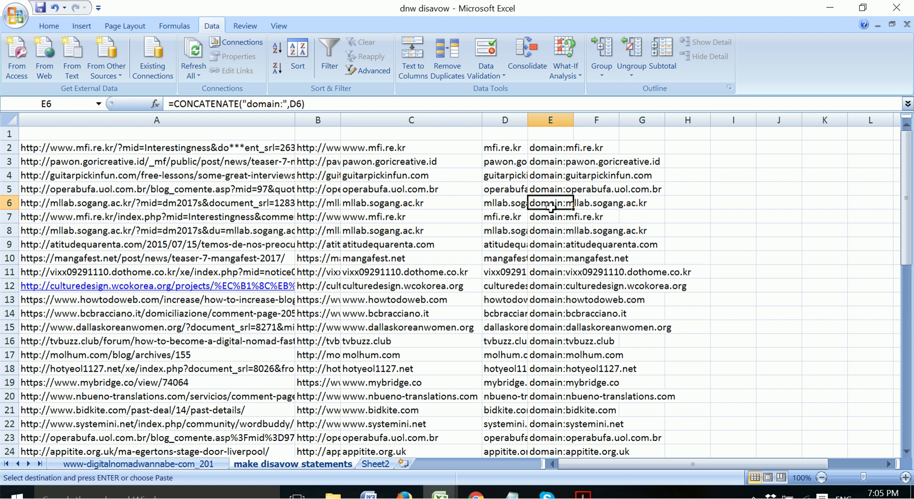
key("Down")
key("Down")
key("Up")
key("Up")
key("Up")
key("Up")
key("Up")
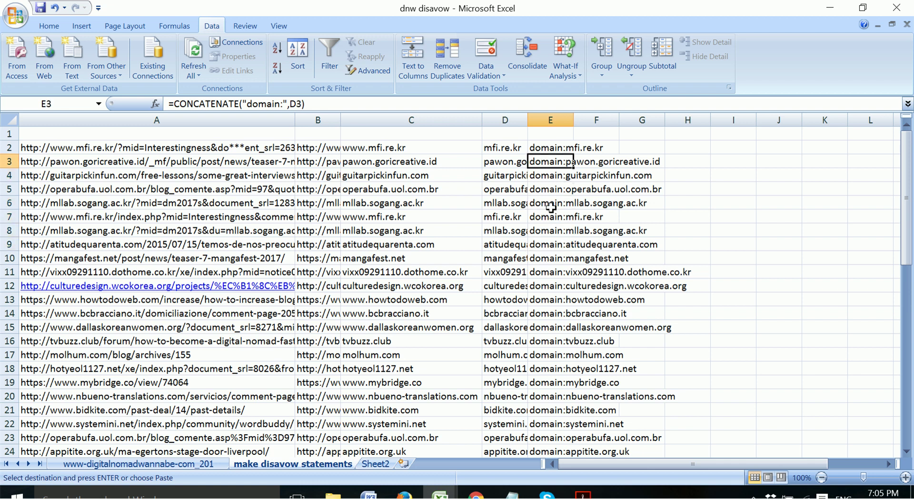
key("Up")
left_click(512, 493)
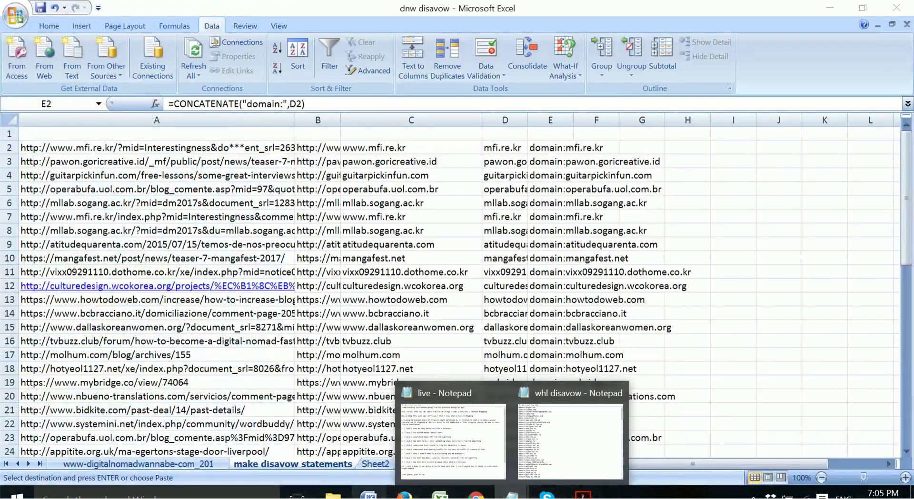
left_click(333, 494)
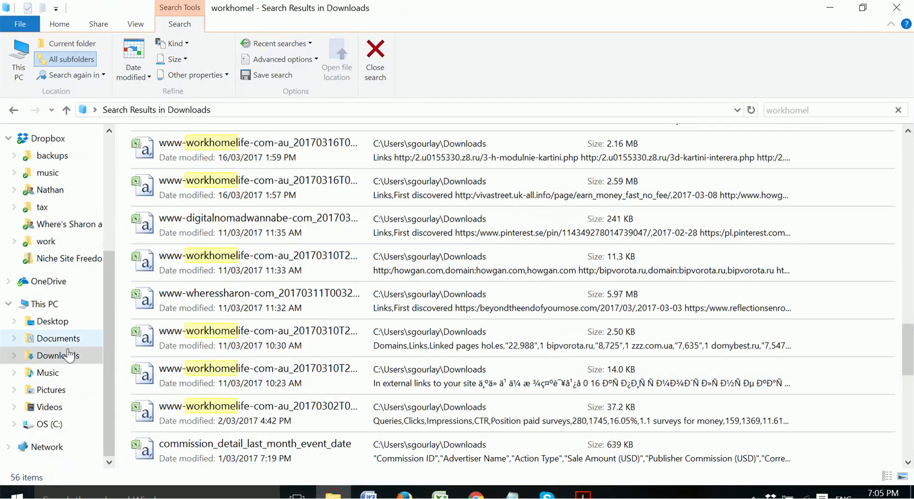
Open the 'dnw disavoe' text file from the Desktop folder in Notepad
left_click(61, 320)
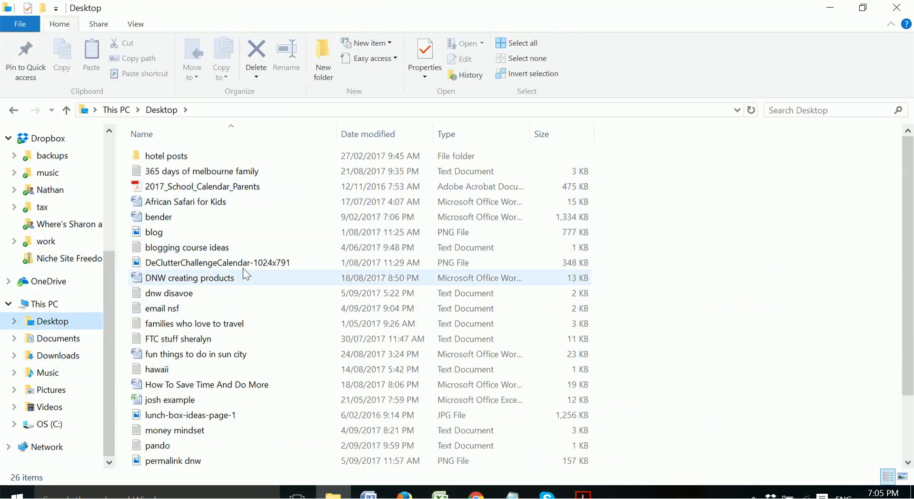
double_click(182, 295)
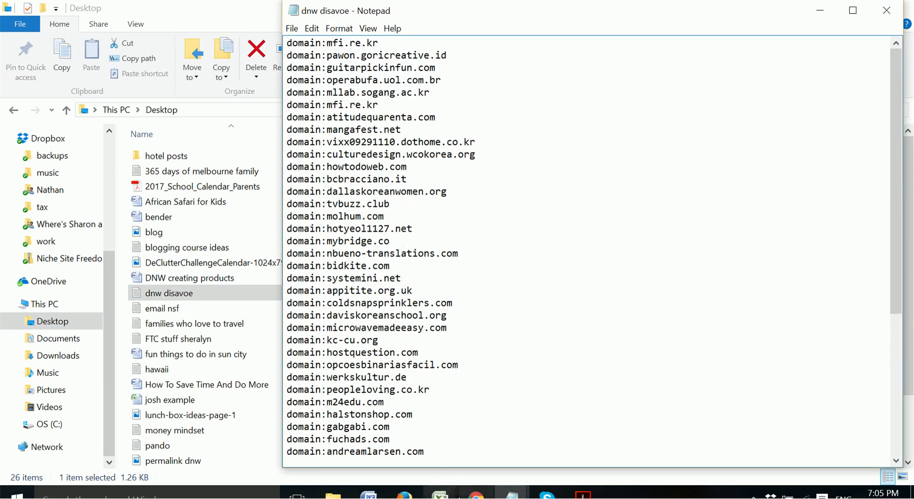
Switch to Chrome's Search Console Disavow Links tab for digitalnomadwannabe.com
left_click(474, 493)
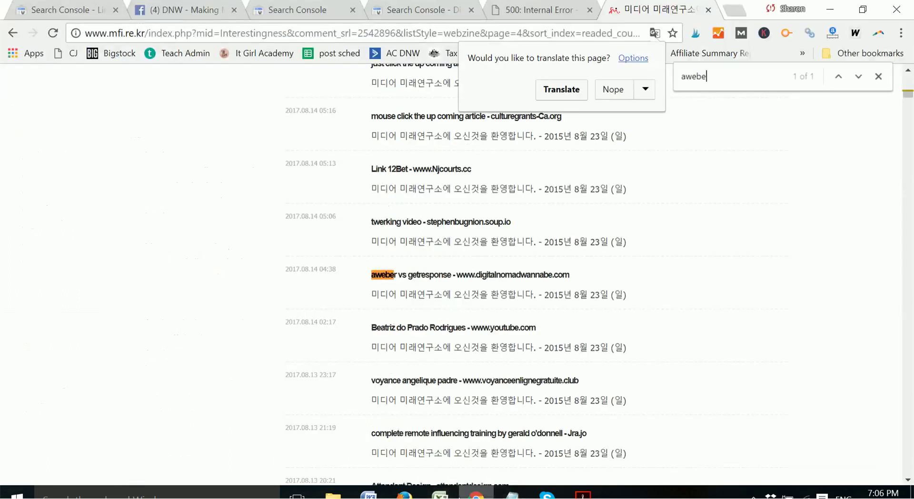
left_click(407, 11)
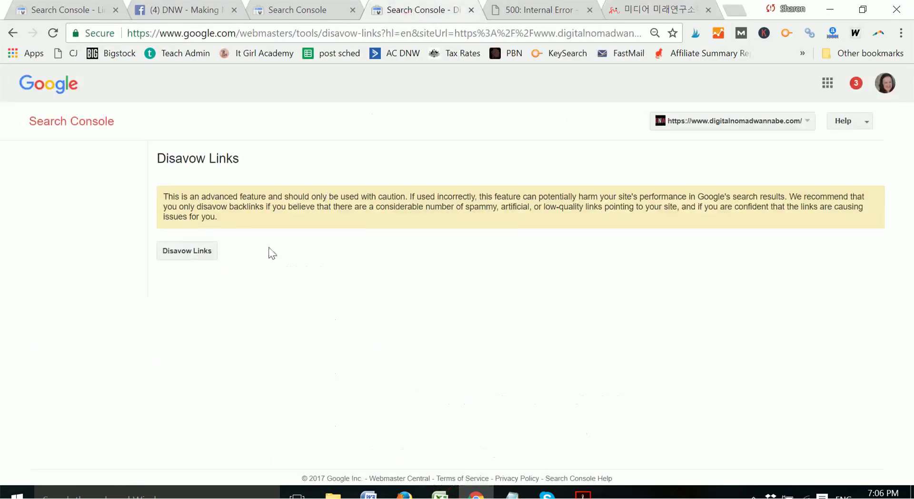